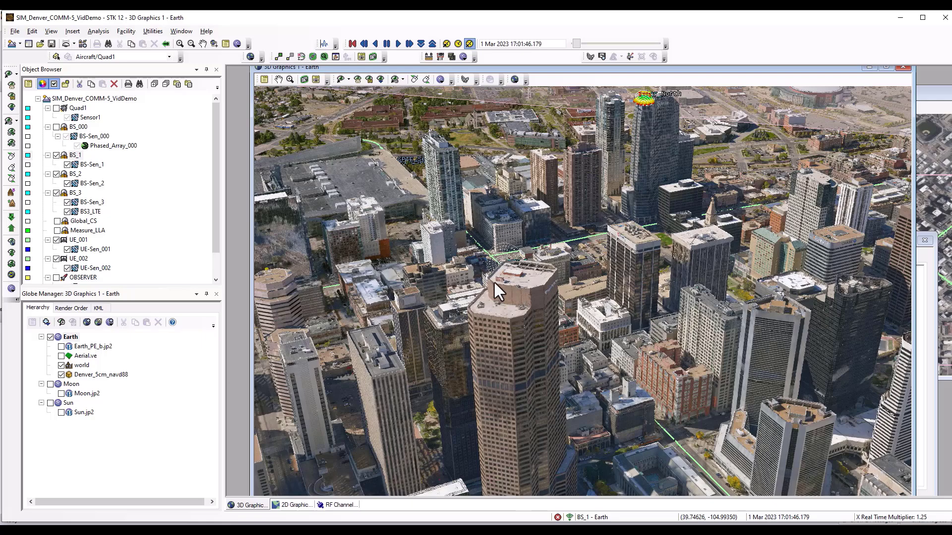
Step: Overlay Gain Plot 1's 3D far-field gain pattern on the 4x4 28 GHz array model
{"action": "scroll", "coordinate": [493, 266], "scroll_direction": "up", "scroll_amount": 3}
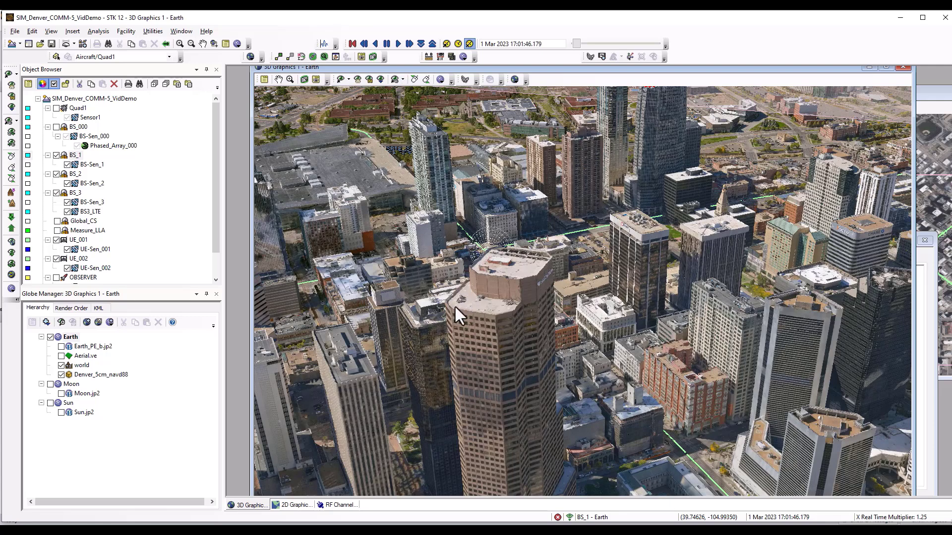
{"action": "scroll", "coordinate": [450, 294], "scroll_direction": "down", "scroll_amount": 5}
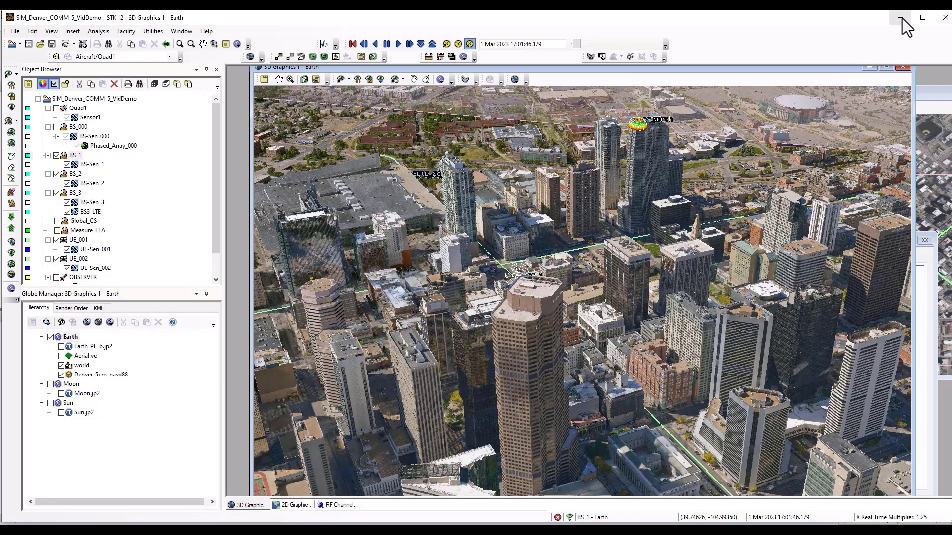
{"action": "left_click", "coordinate": [902, 19]}
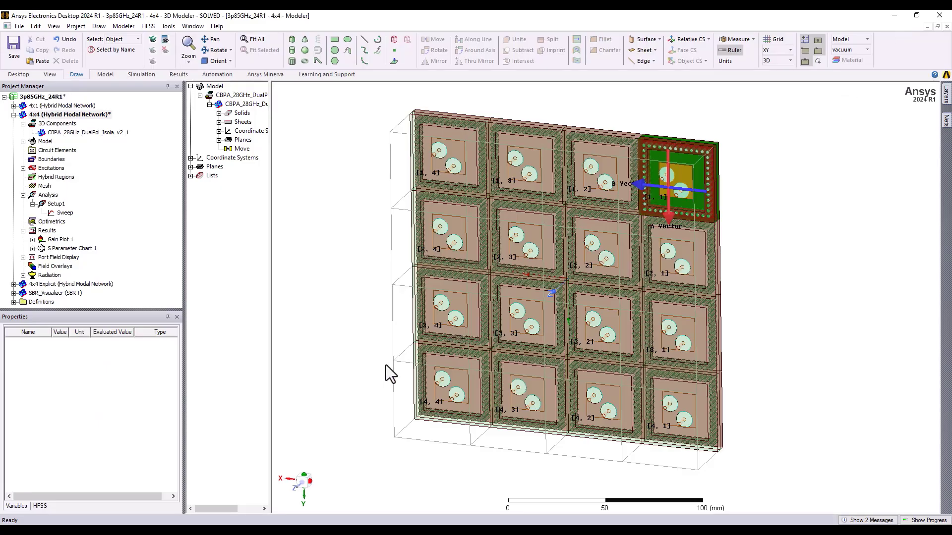
{"action": "right_click", "coordinate": [49, 239]}
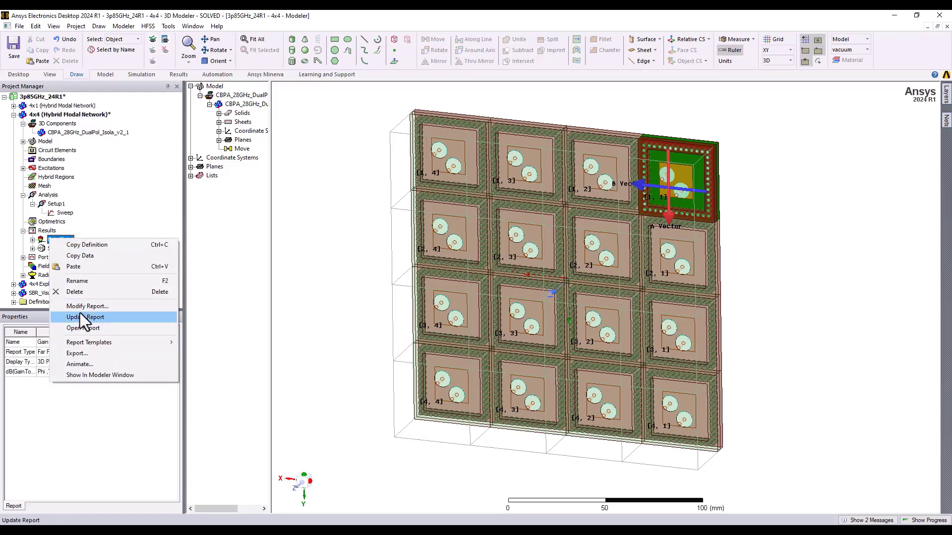
{"action": "left_click", "coordinate": [79, 375]}
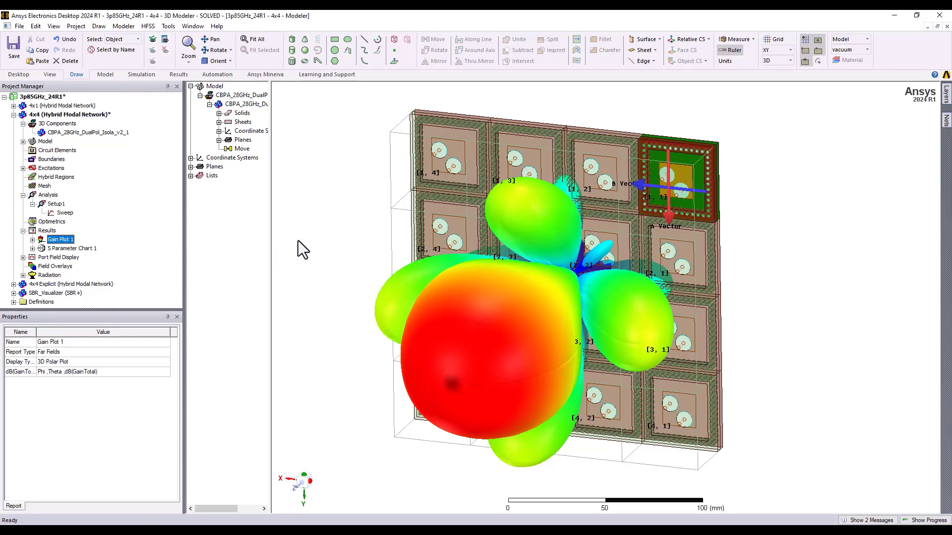
{"action": "double_click", "coordinate": [48, 292]}
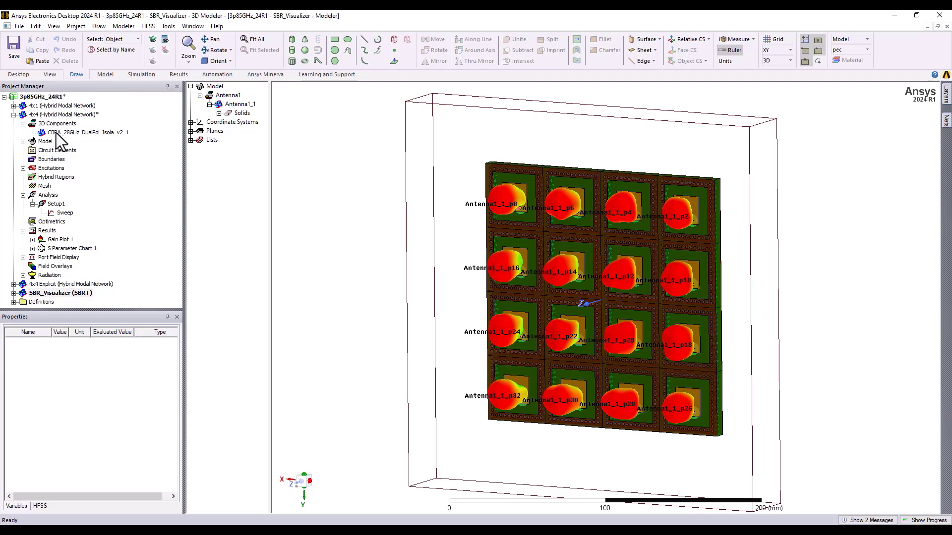
{"action": "left_click", "coordinate": [52, 115]}
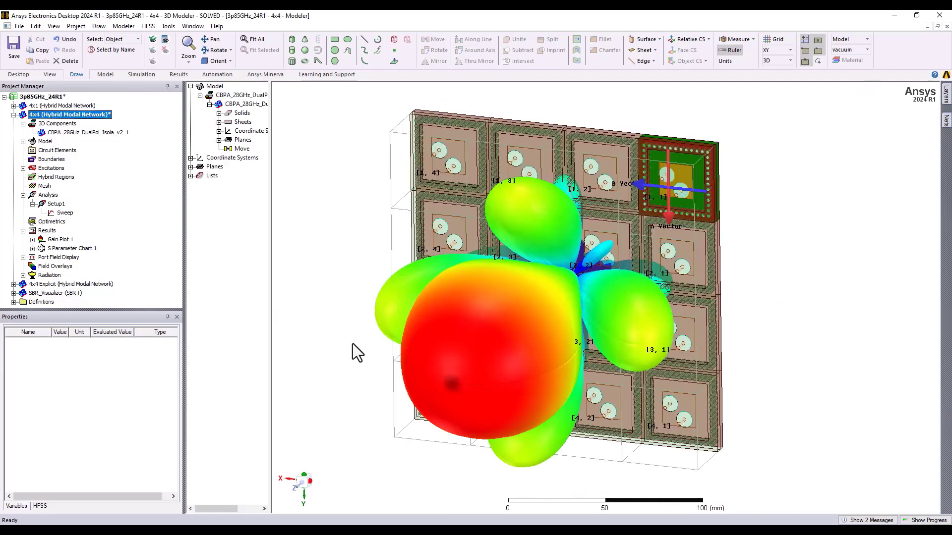
Step: Hide Gain Plot 1's overlay and export the Radiation setup's 3.85GHz metadata to EEP_Models
{"action": "right_click", "coordinate": [55, 240]}
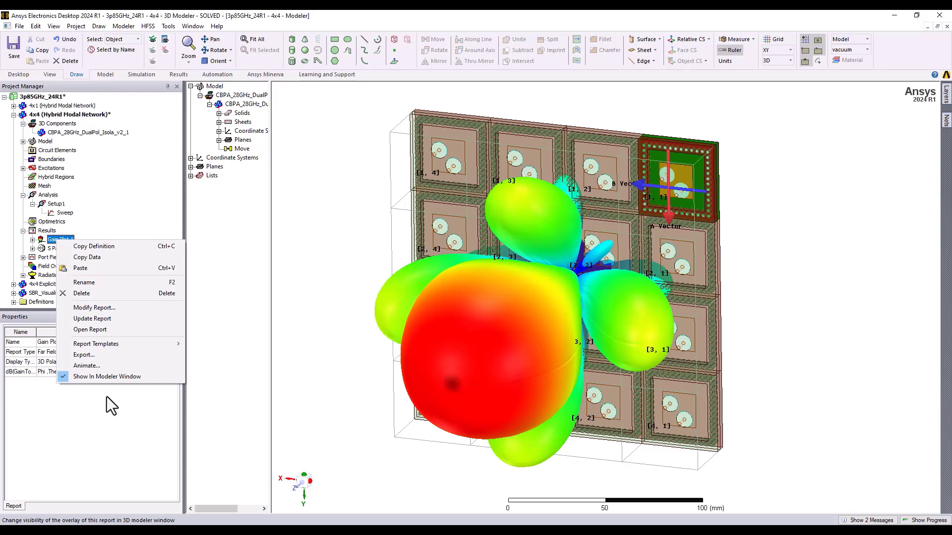
{"action": "left_click", "coordinate": [107, 380]}
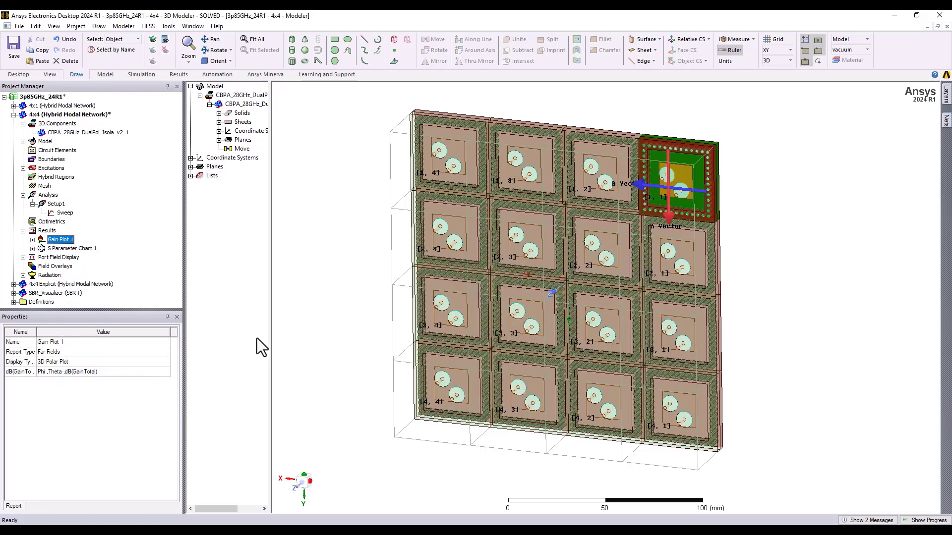
{"action": "left_click", "coordinate": [49, 277]}
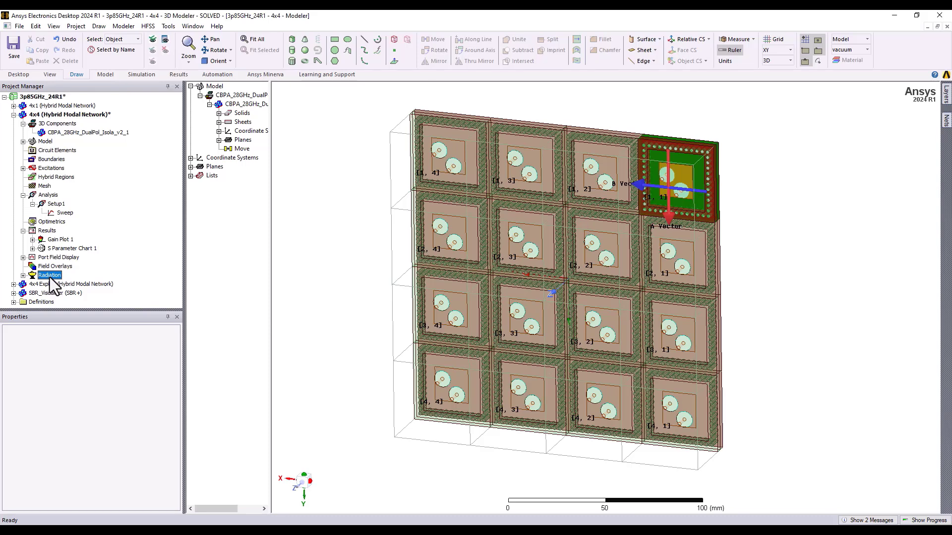
{"action": "right_click", "coordinate": [49, 278]}
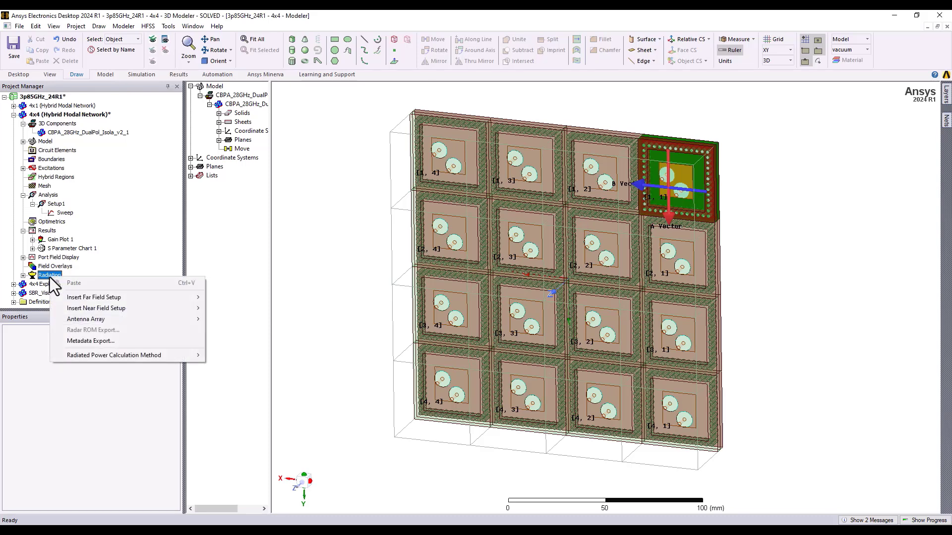
{"action": "left_click", "coordinate": [92, 342]}
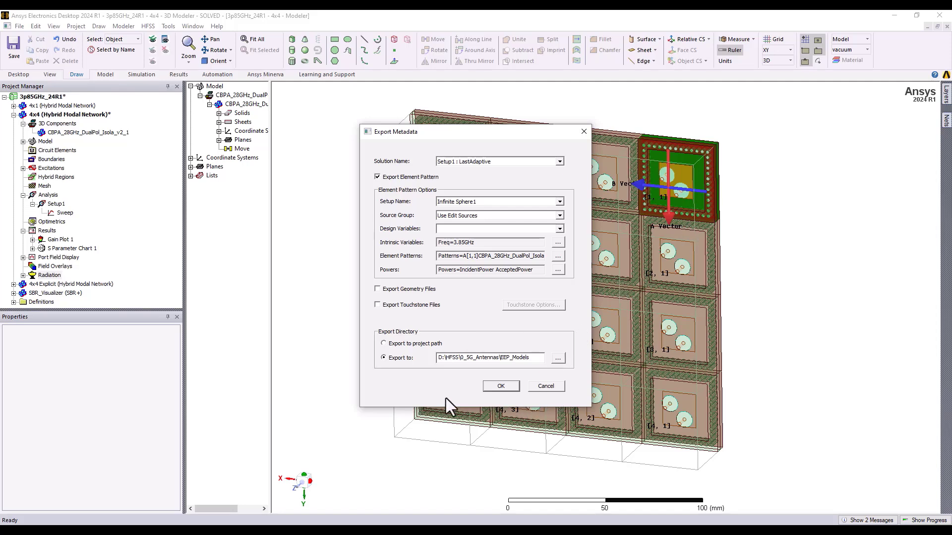
{"action": "left_click", "coordinate": [501, 388]}
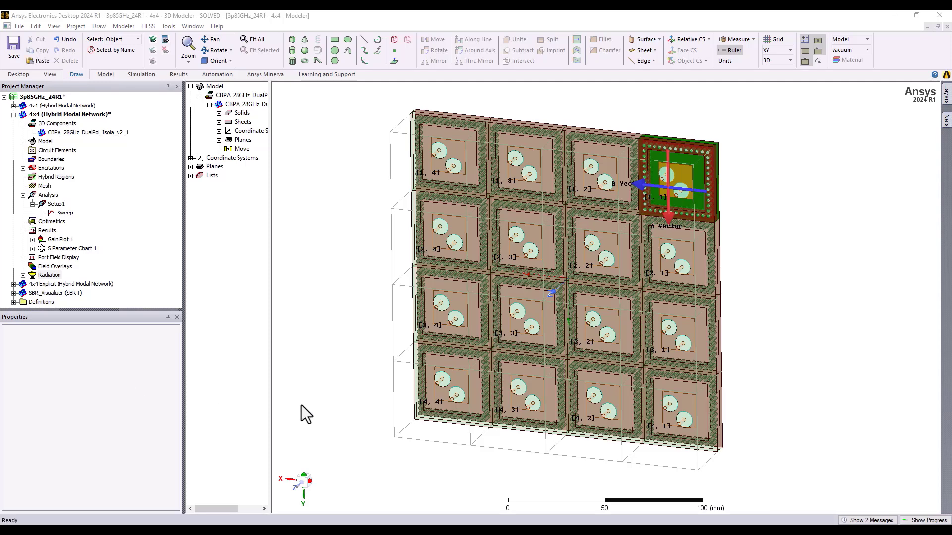
Step: Bring forward the EEP_Models folder window holding the 4x4 folder and 4x4.xml
{"action": "mouse_move", "coordinate": [149, 533]}
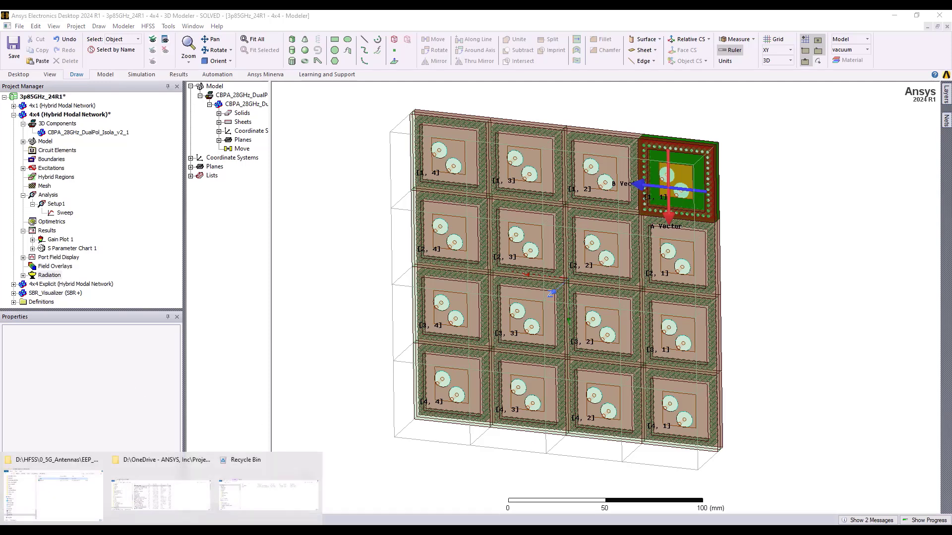
{"action": "left_click", "coordinate": [78, 507]}
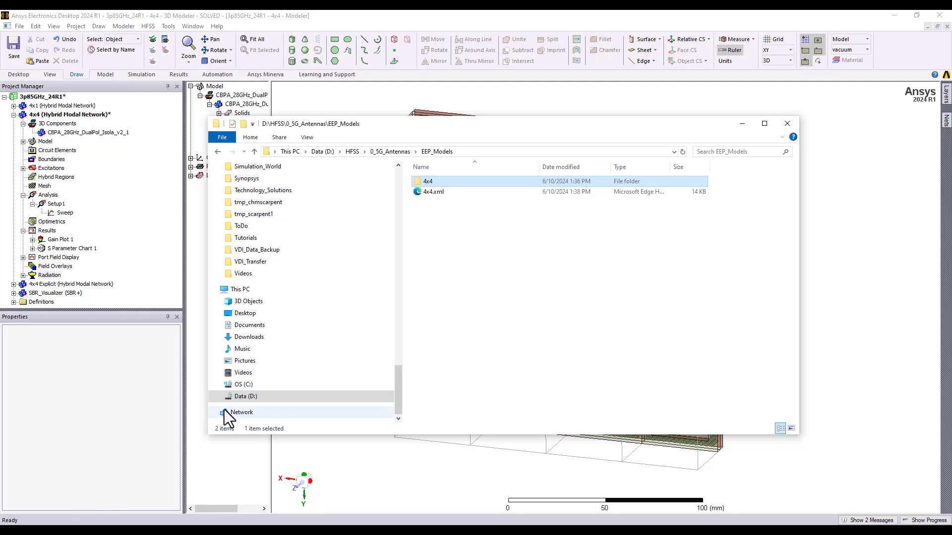
Step: Open 4x4.xml in Notepad++ and highlight element A[1,1]'s ReferenceLocation coordinates
{"action": "right_click", "coordinate": [426, 192]}
{"action": "left_click", "coordinate": [453, 230]}
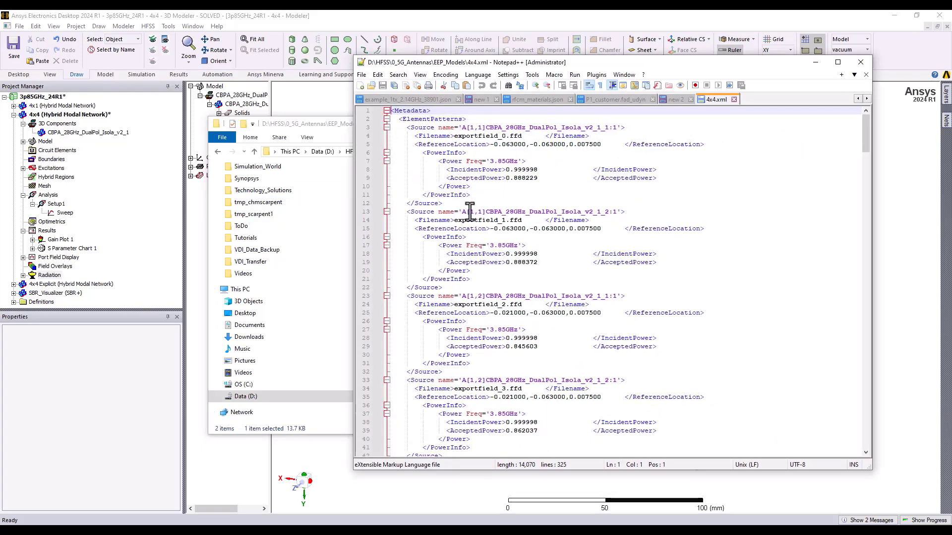
{"action": "left_click_drag", "start_coordinate": [479, 144], "coordinate": [596, 145]}
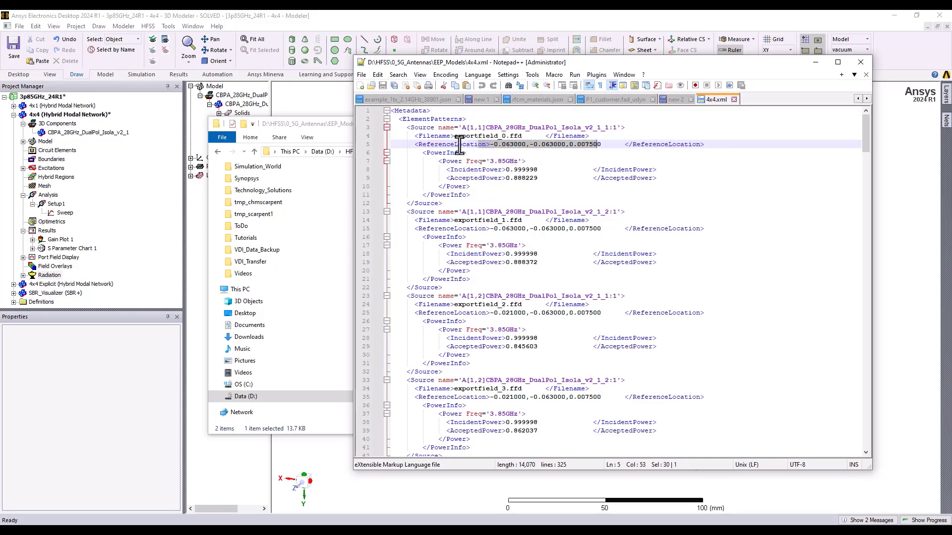
{"action": "left_click", "coordinate": [457, 139]}
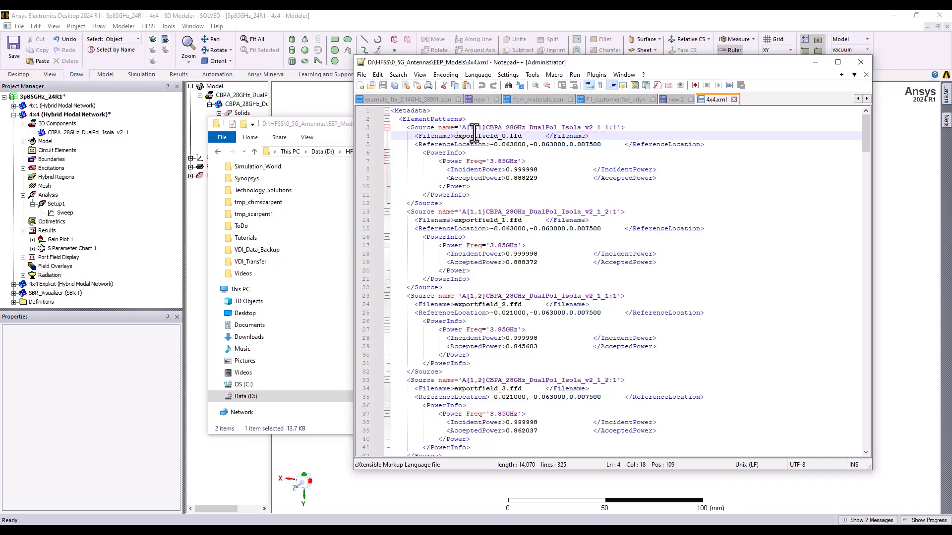
{"action": "left_click", "coordinate": [531, 128]}
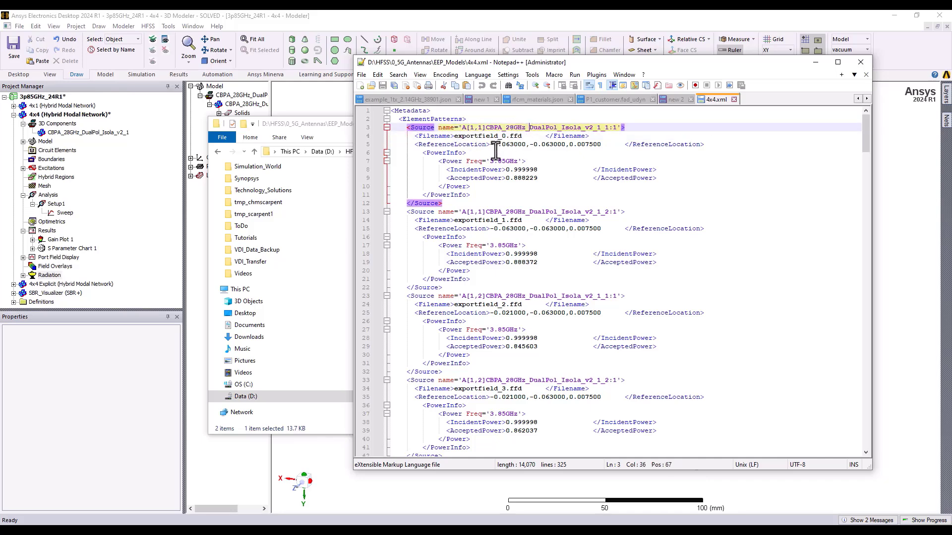
{"action": "left_click_drag", "start_coordinate": [490, 145], "coordinate": [596, 144]}
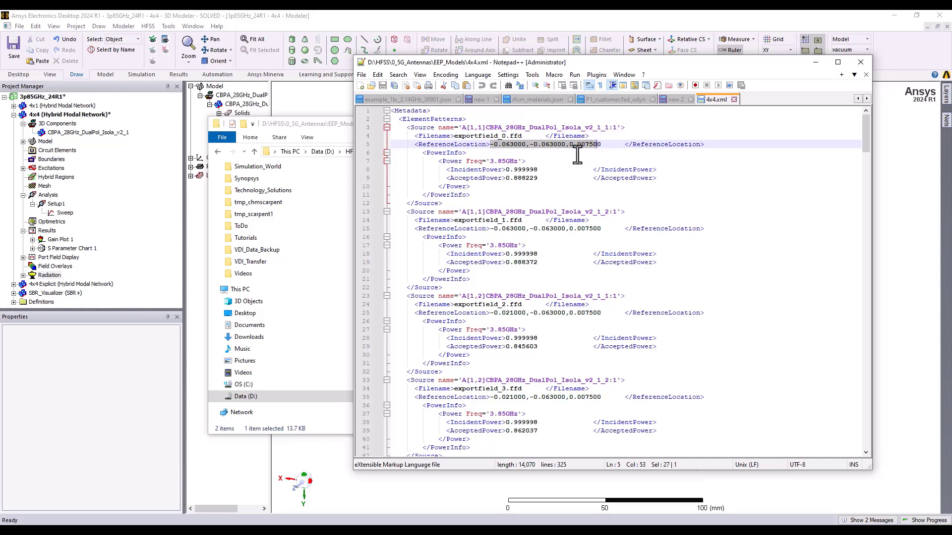
Step: Browse the 32 exportfield .ffd files in 4x4\element_pattern, then minimize Explorer
{"action": "left_click", "coordinate": [814, 62]}
{"action": "double_click", "coordinate": [427, 185]}
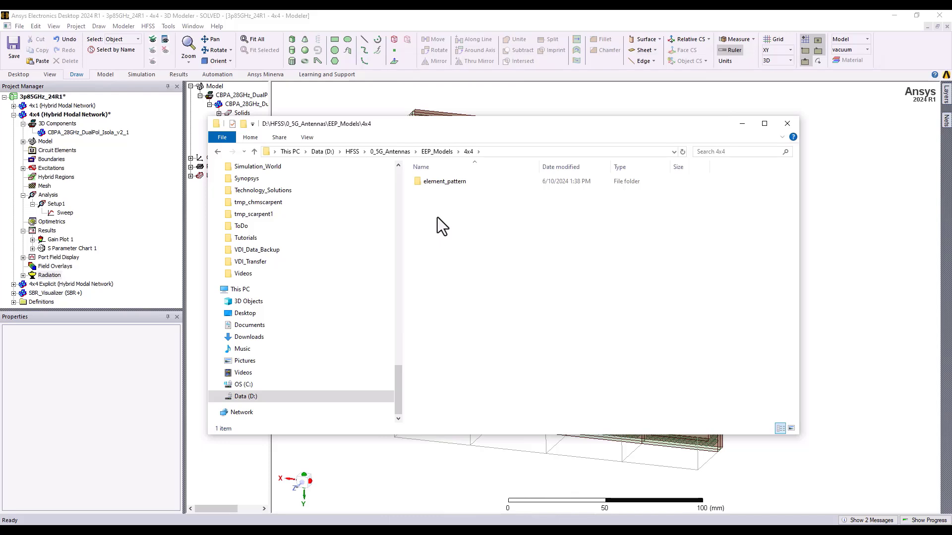
{"action": "double_click", "coordinate": [433, 183]}
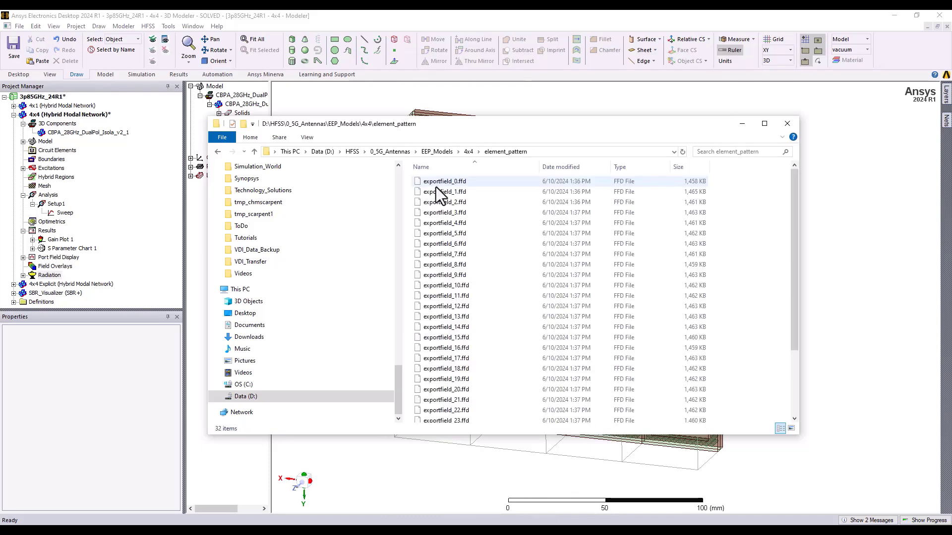
{"action": "scroll", "coordinate": [490, 212], "scroll_direction": "down", "scroll_amount": 2}
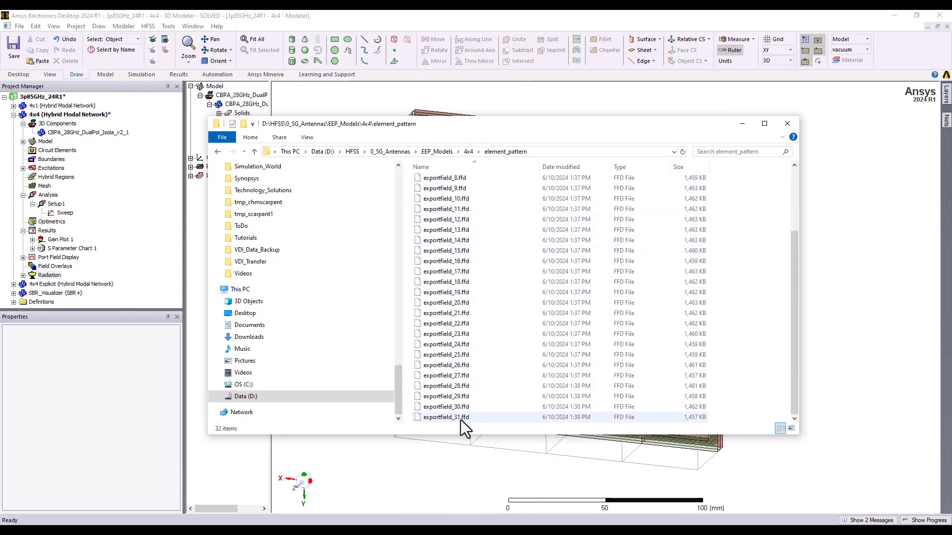
{"action": "scroll", "coordinate": [471, 394], "scroll_direction": "up", "scroll_amount": 2}
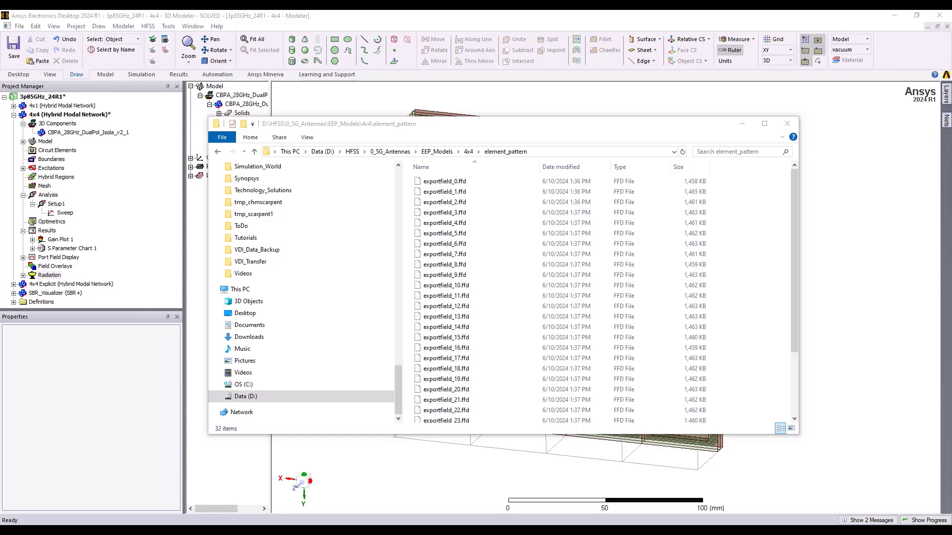
{"action": "left_click", "coordinate": [742, 124]}
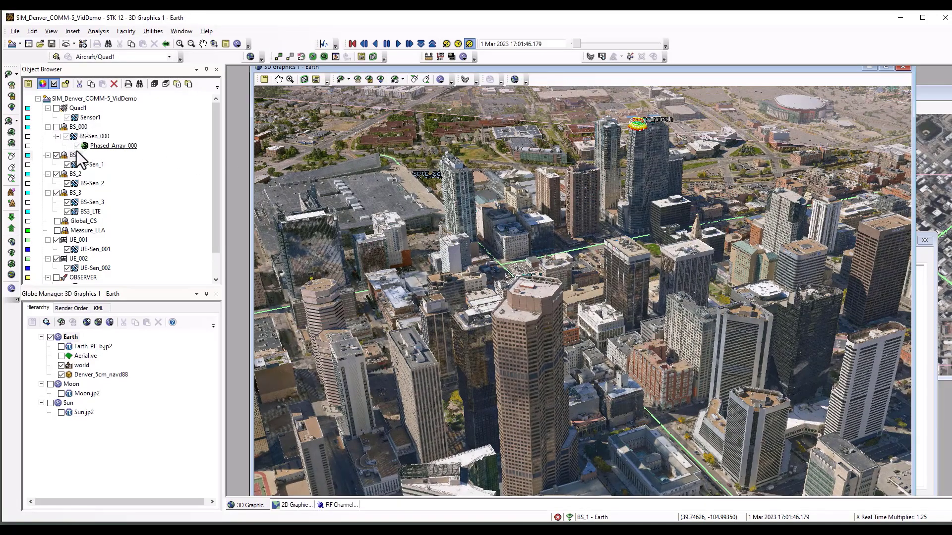
Step: Zoom the 3D Denver view onto the brown octagonal tower and select sensor BS-Sen_1
{"action": "scroll", "coordinate": [653, 244], "scroll_direction": "up", "scroll_amount": 5}
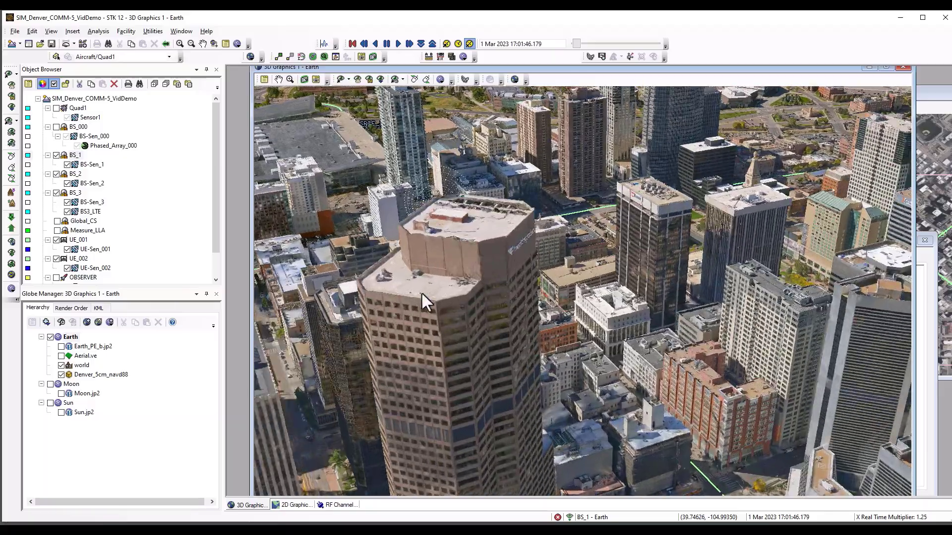
{"action": "left_click_drag", "start_coordinate": [421, 291], "coordinate": [526, 297]}
{"action": "key", "text": "alt"}
{"action": "scroll", "coordinate": [531, 289], "scroll_direction": "up", "scroll_amount": 3}
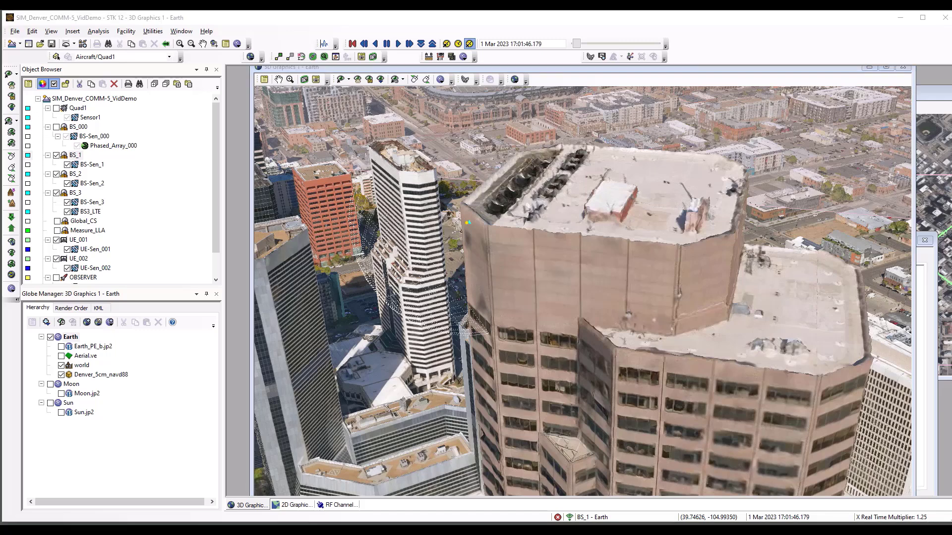
{"action": "left_click", "coordinate": [89, 164]}
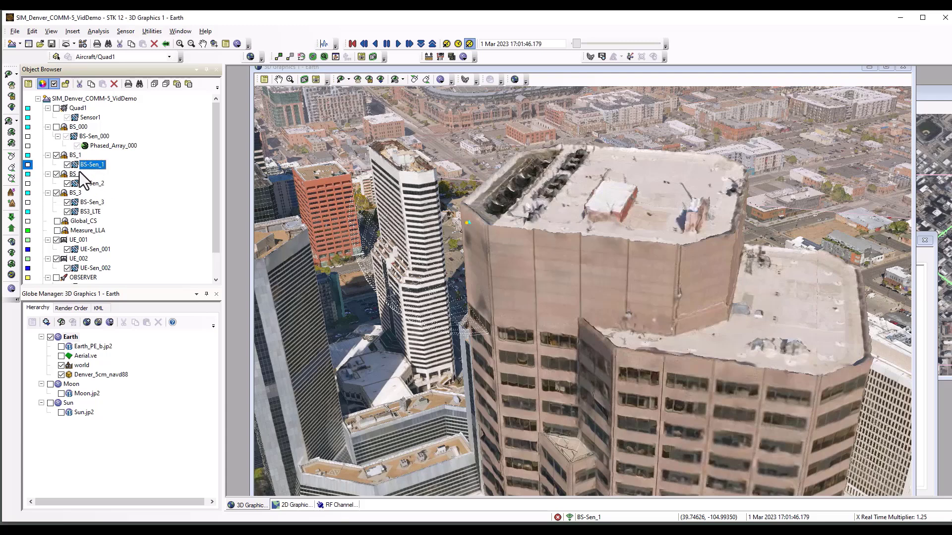
Step: Add a Communications Transceiver named BS1 under BS-Sen_1 in the RF Channel Modeler and view its antenna settings
{"action": "left_click", "coordinate": [343, 505]}
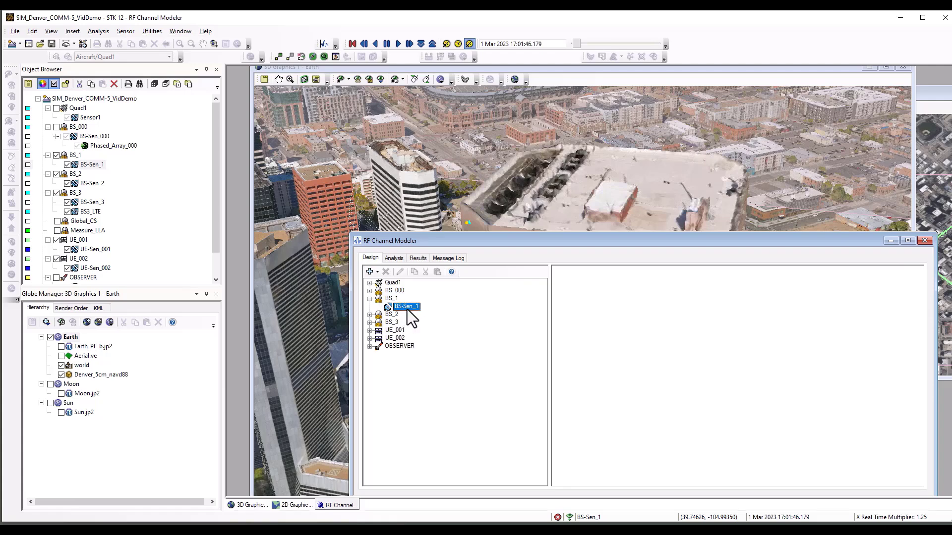
{"action": "left_click", "coordinate": [370, 272]}
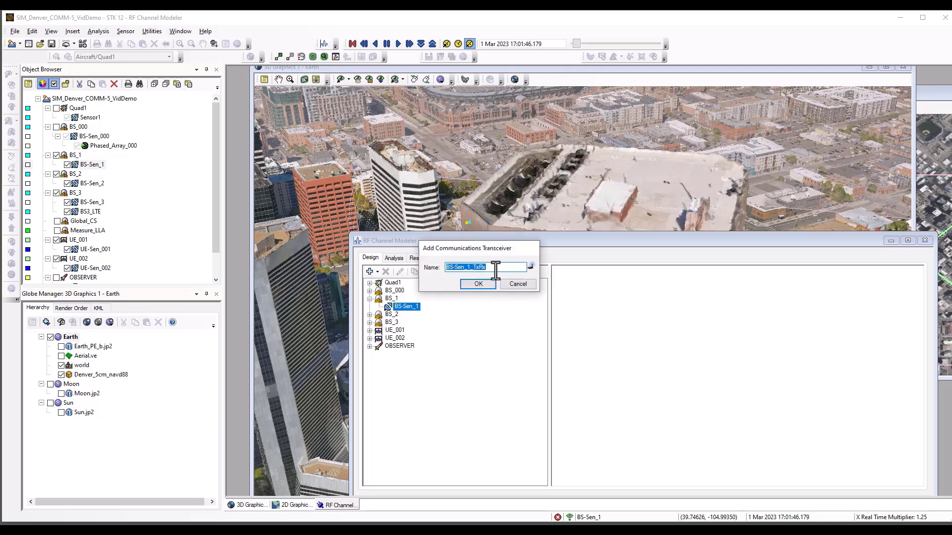
{"action": "type", "text": "BS1"}
{"action": "key", "text": "Return"}
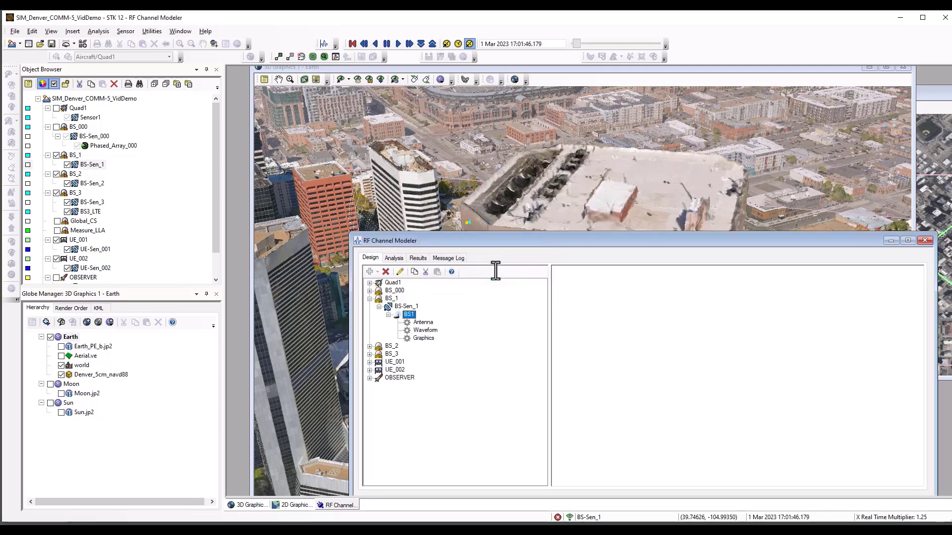
{"action": "left_click", "coordinate": [423, 322]}
{"action": "left_click", "coordinate": [428, 330]}
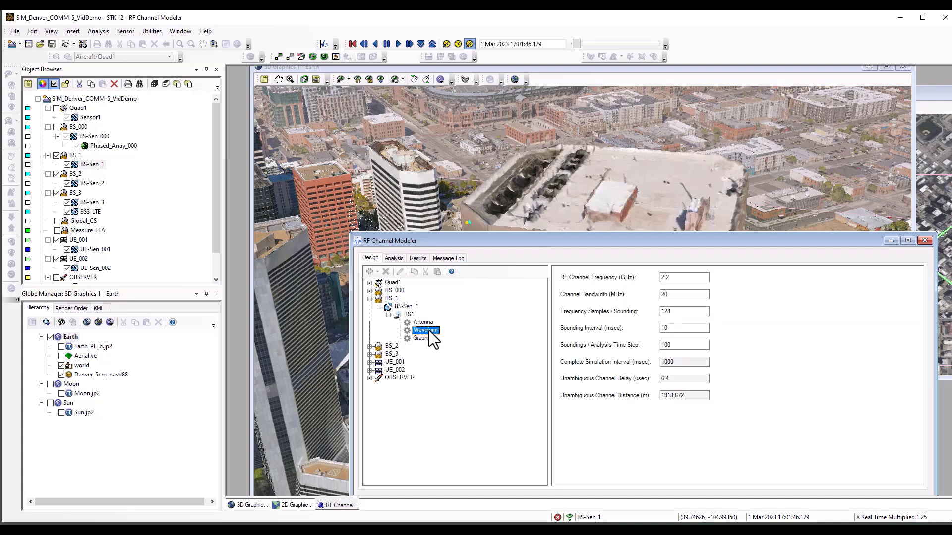
{"action": "left_click", "coordinate": [424, 338]}
{"action": "left_click", "coordinate": [423, 322]}
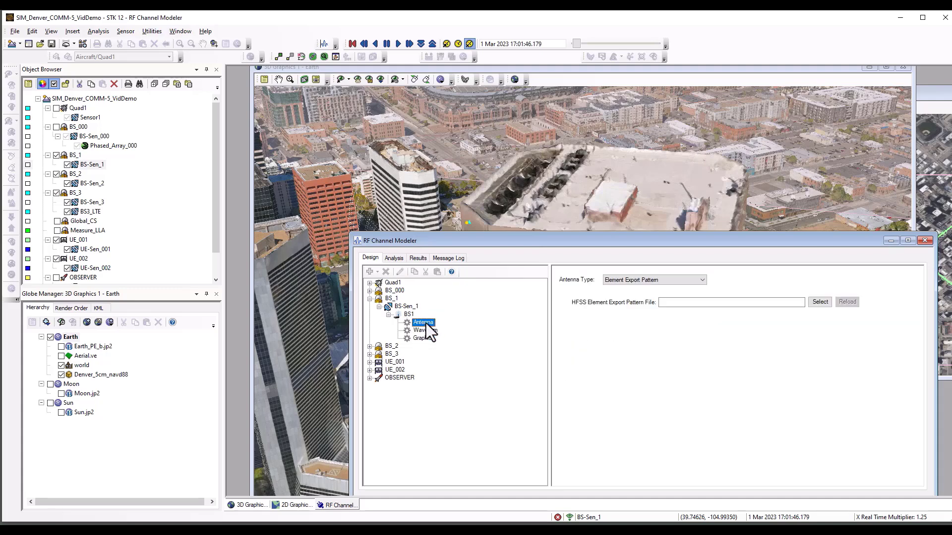
{"action": "left_click_drag", "start_coordinate": [502, 242], "coordinate": [480, 222]}
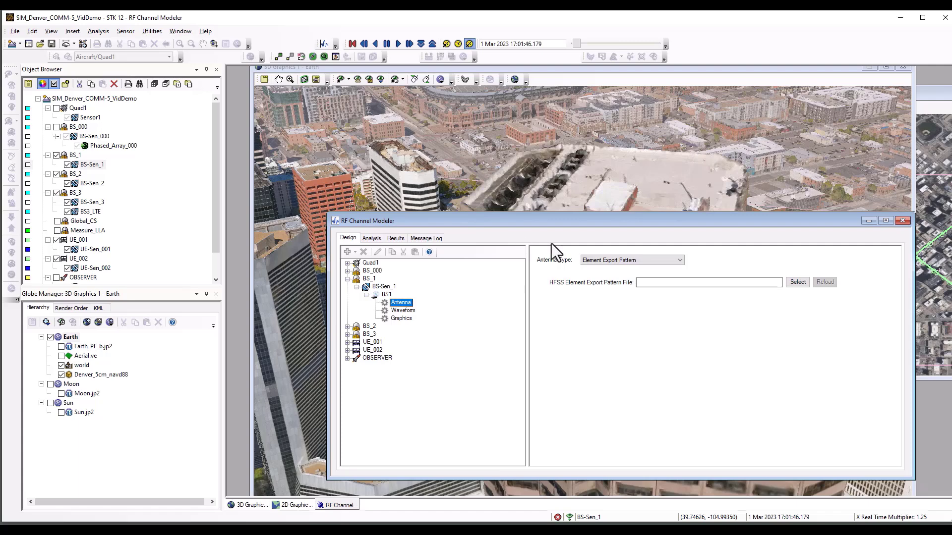
Step: Load D:\HFSS\0_5G_Antennas\EEP_Models\4x4.xml as BS1's element export pattern file
{"action": "left_click", "coordinate": [805, 283]}
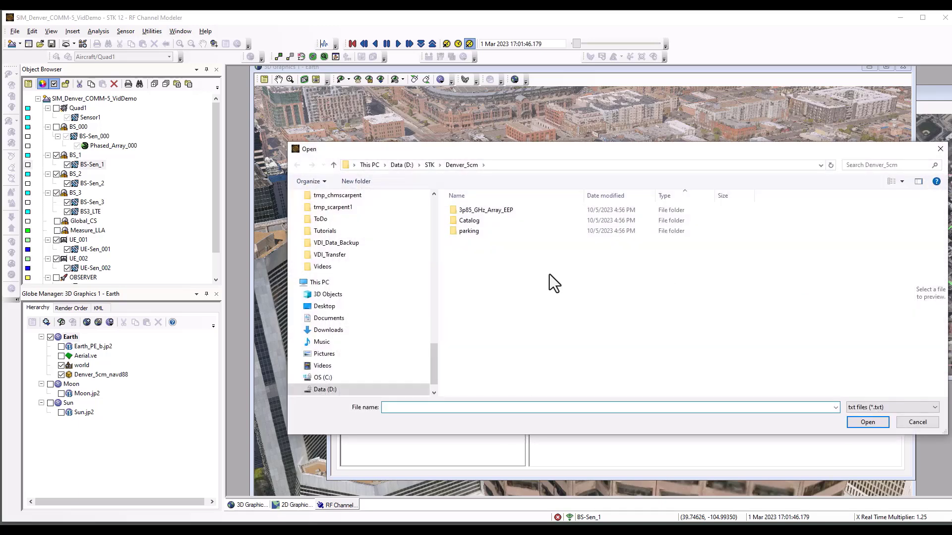
{"action": "left_click", "coordinate": [857, 407]}
{"action": "left_click", "coordinate": [858, 425]}
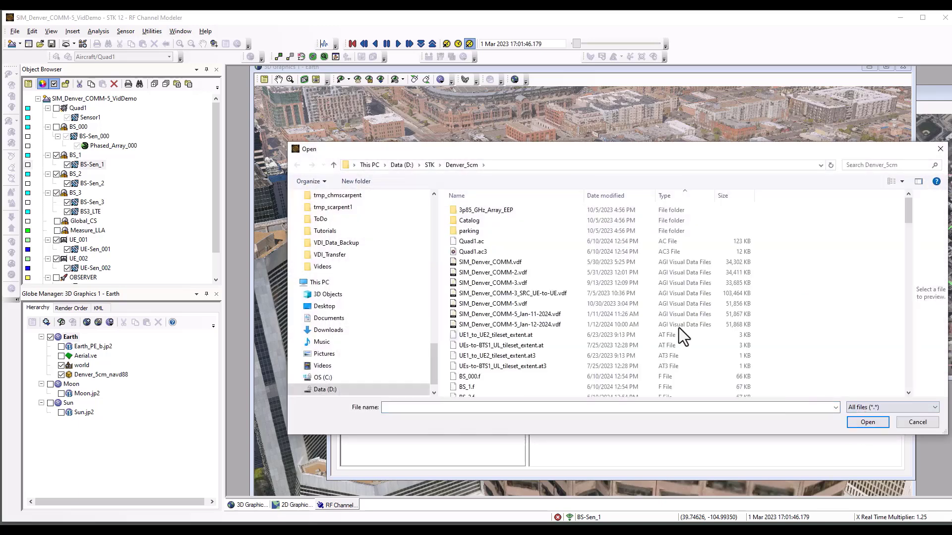
{"action": "left_click", "coordinate": [342, 390]}
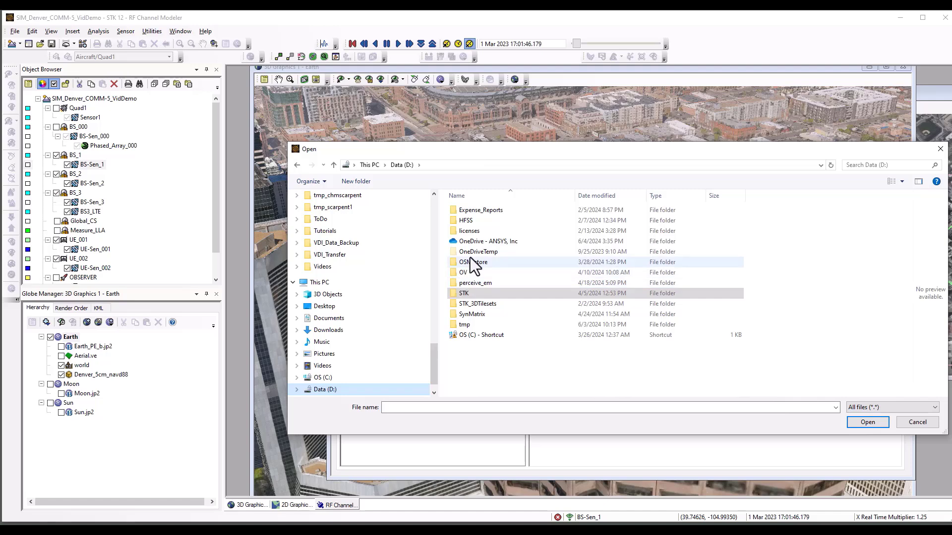
{"action": "double_click", "coordinate": [468, 223]}
{"action": "double_click", "coordinate": [475, 226]}
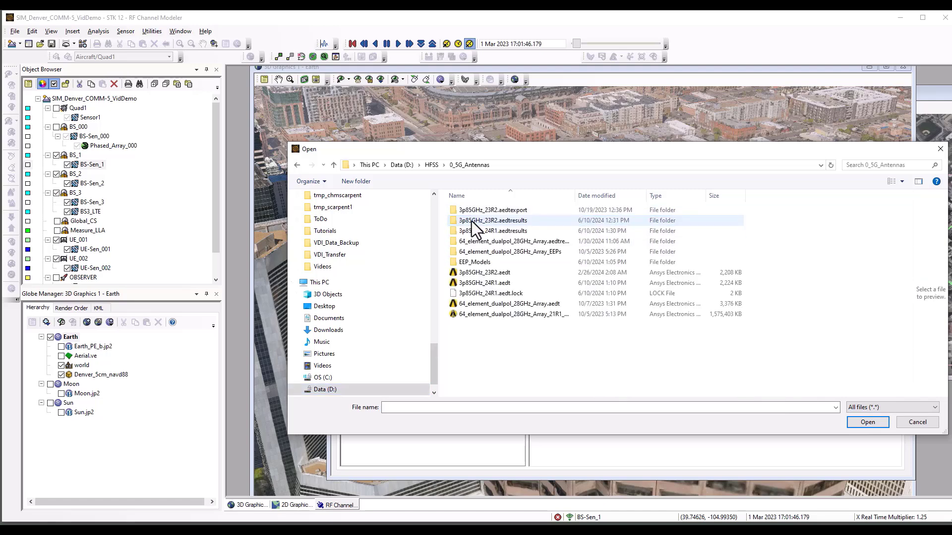
{"action": "double_click", "coordinate": [468, 261]}
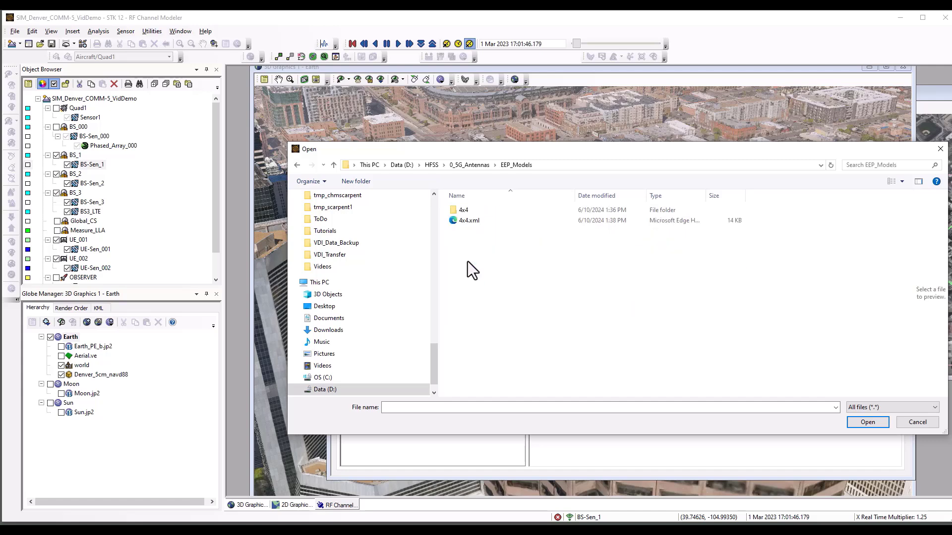
{"action": "left_click", "coordinate": [461, 224]}
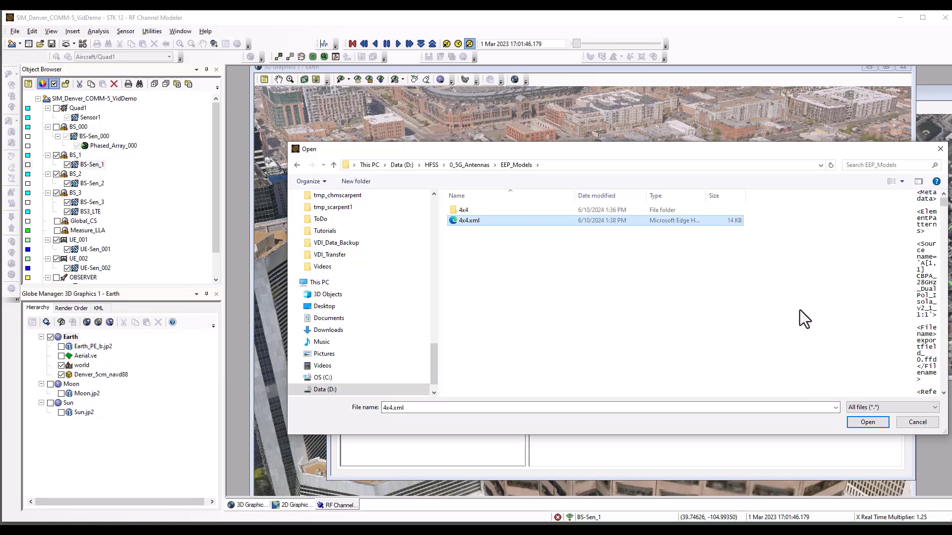
{"action": "left_click", "coordinate": [867, 422]}
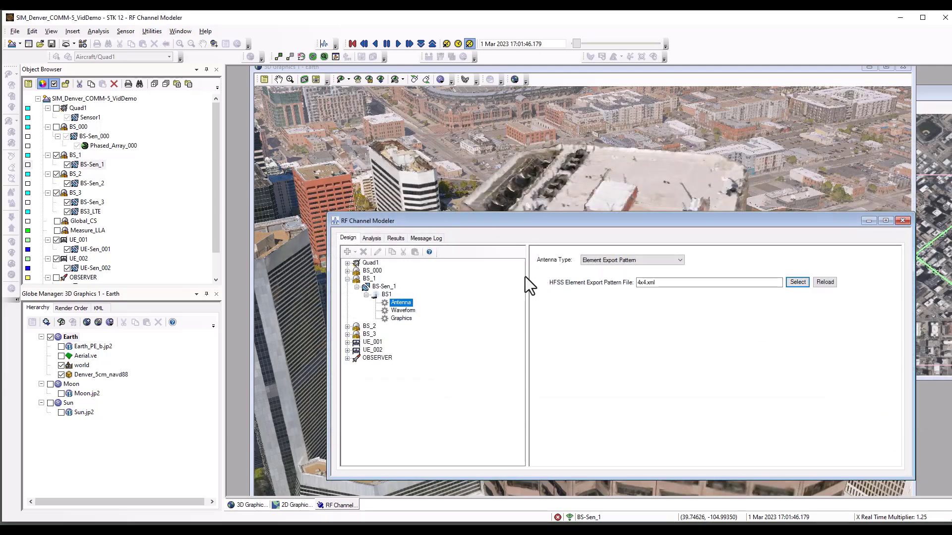
Step: Enable BS1's pattern graphics with a manual Display Range of 5 dB
{"action": "left_click", "coordinate": [399, 319]}
{"action": "left_click_drag", "start_coordinate": [523, 225], "coordinate": [523, 288]}
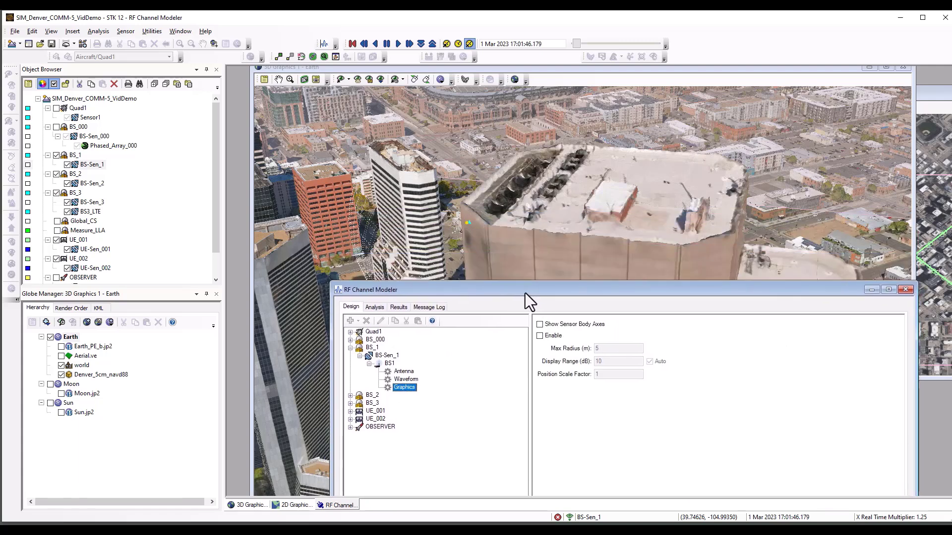
{"action": "left_click", "coordinate": [537, 330]}
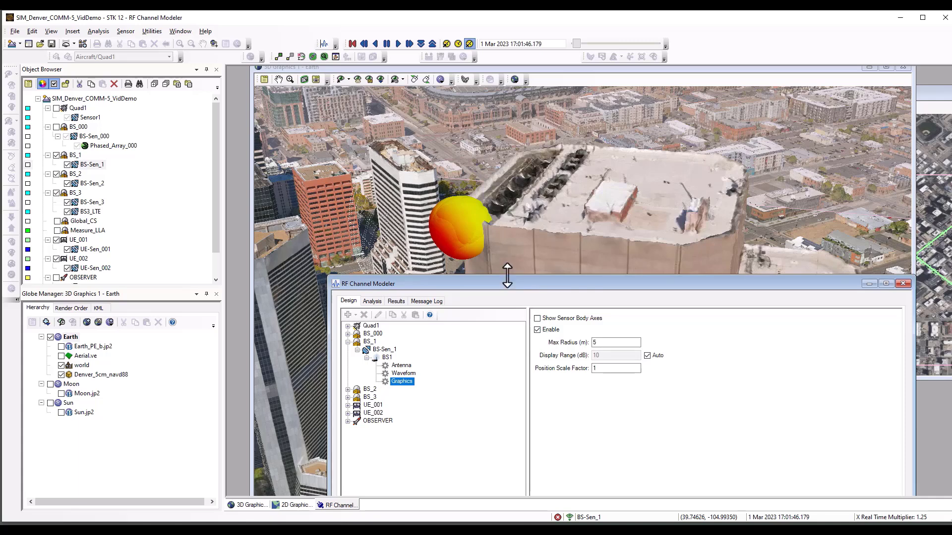
{"action": "left_click", "coordinate": [647, 356]}
{"action": "left_click_drag", "start_coordinate": [617, 355], "coordinate": [582, 356]}
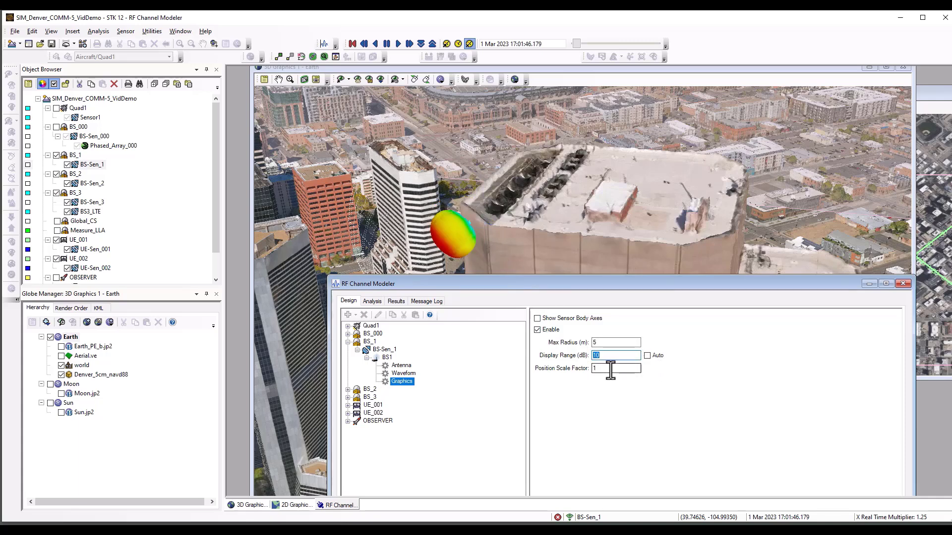
{"action": "type", "text": "5"}
Step: Raise BS1's Position Scale Factor to 50, then to 100
{"action": "left_click", "coordinate": [600, 368]}
{"action": "left_click_drag", "start_coordinate": [600, 370], "coordinate": [581, 373]}
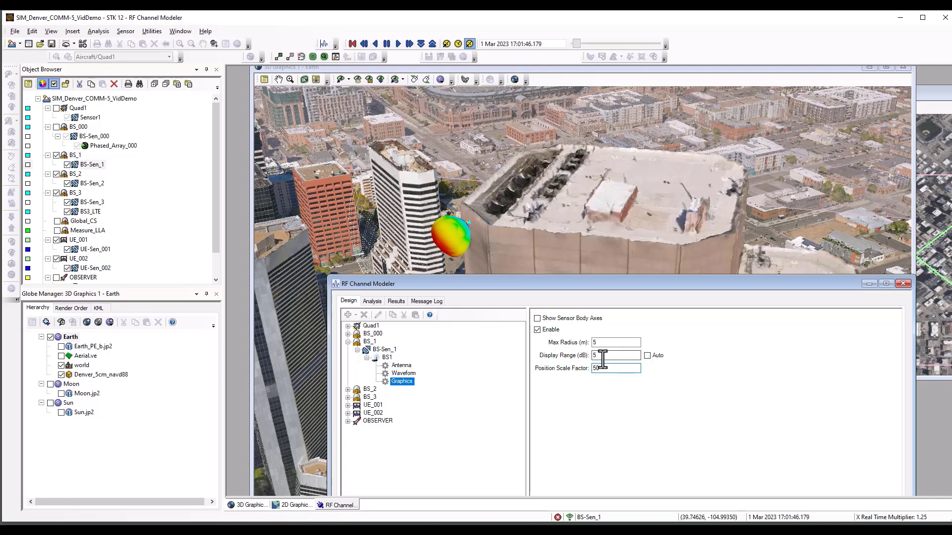
{"action": "type", "text": "50"}
{"action": "left_click", "coordinate": [602, 356]}
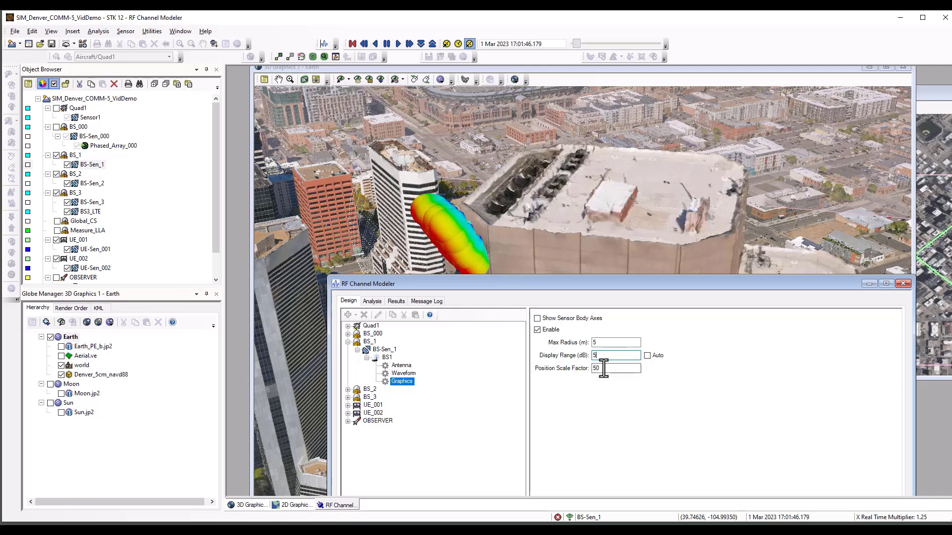
{"action": "left_click_drag", "start_coordinate": [604, 369], "coordinate": [584, 373]}
{"action": "left_click", "coordinate": [597, 358]}
Step: Pan, tilt and zoom out to view BS1's 4x4 grid of pattern lobes atop the tower
{"action": "left_click_drag", "start_coordinate": [449, 228], "coordinate": [357, 251]}
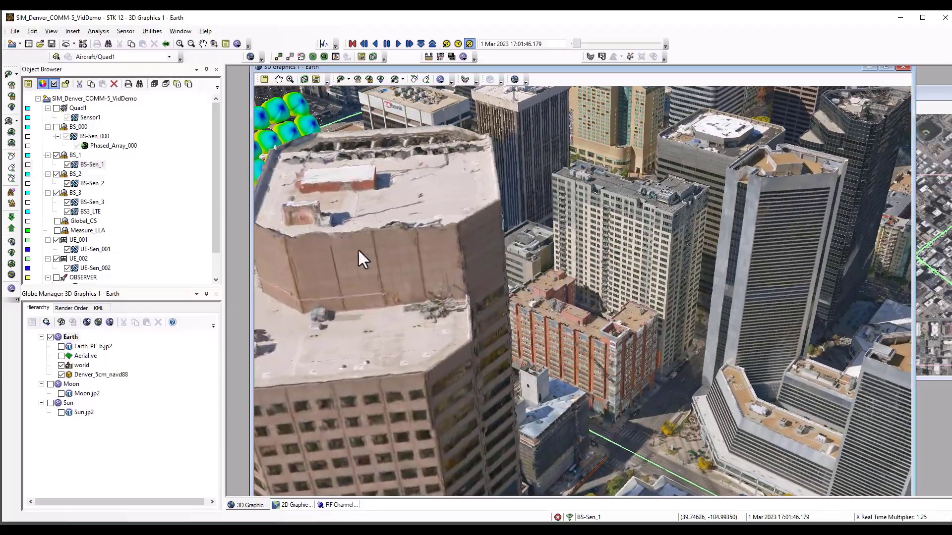
{"action": "scroll", "coordinate": [367, 258], "scroll_direction": "down", "scroll_amount": 5}
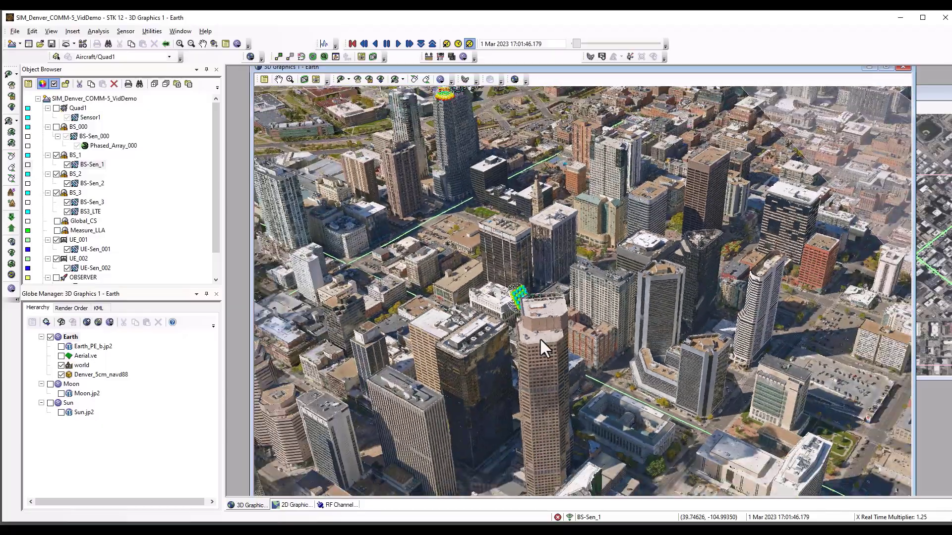
{"action": "left_click_drag", "start_coordinate": [540, 338], "coordinate": [540, 294]}
{"action": "scroll", "coordinate": [541, 294], "scroll_direction": "up", "scroll_amount": 3}
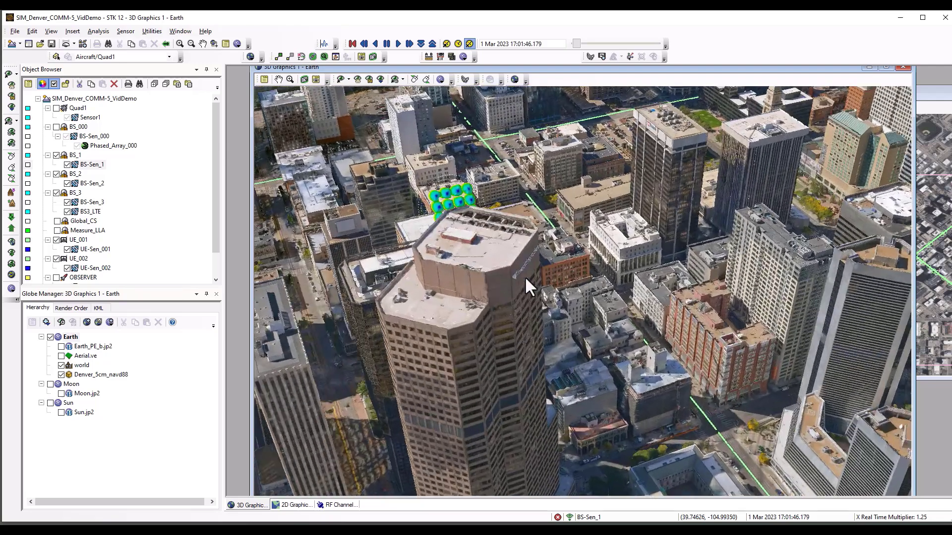